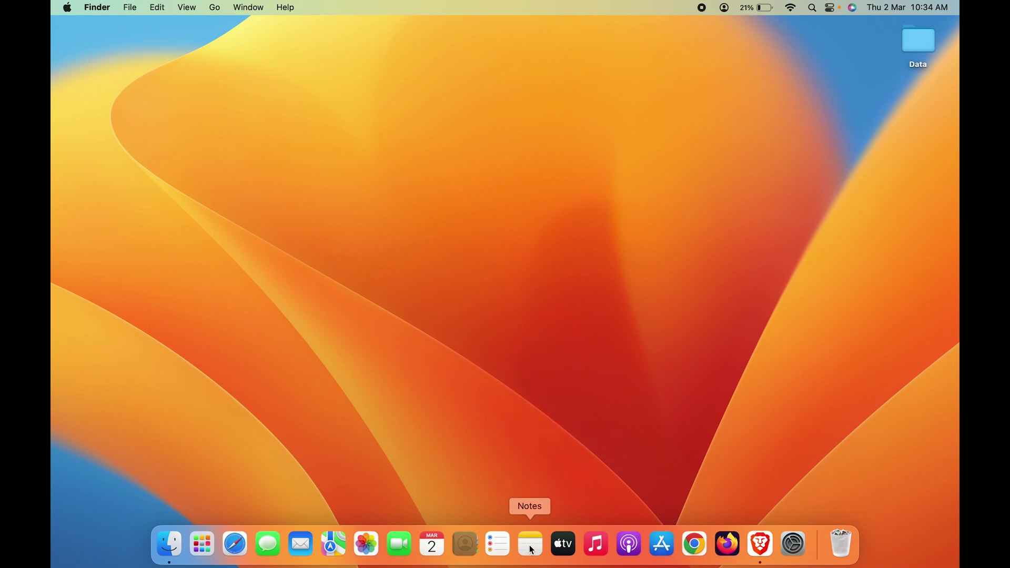
Step: Remove Notes from the Dock and bring up the Launchpad app grid
mouse_move(530, 545)
mouse_down()
mouse_move(765, 507)
mouse_move(823, 539)
mouse_up()
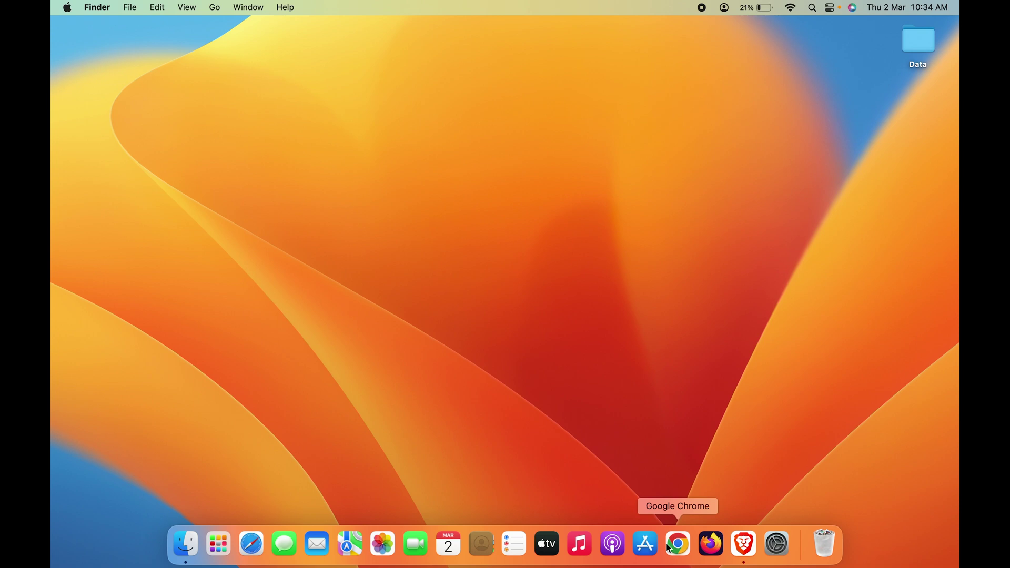
key(F4)
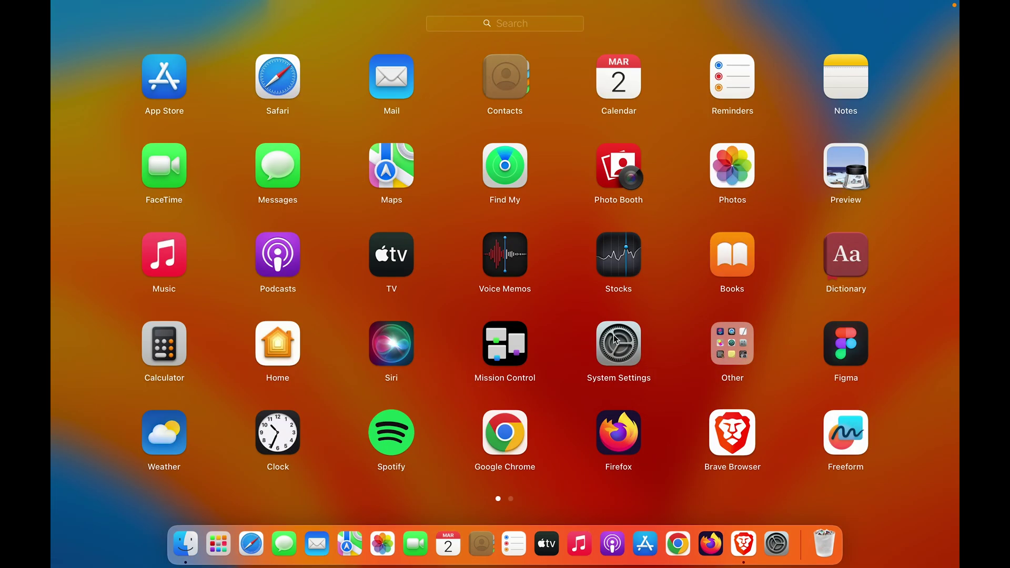
Step: Close Launchpad after confirming Notes is still installed, returning to the desktop
click(915, 140)
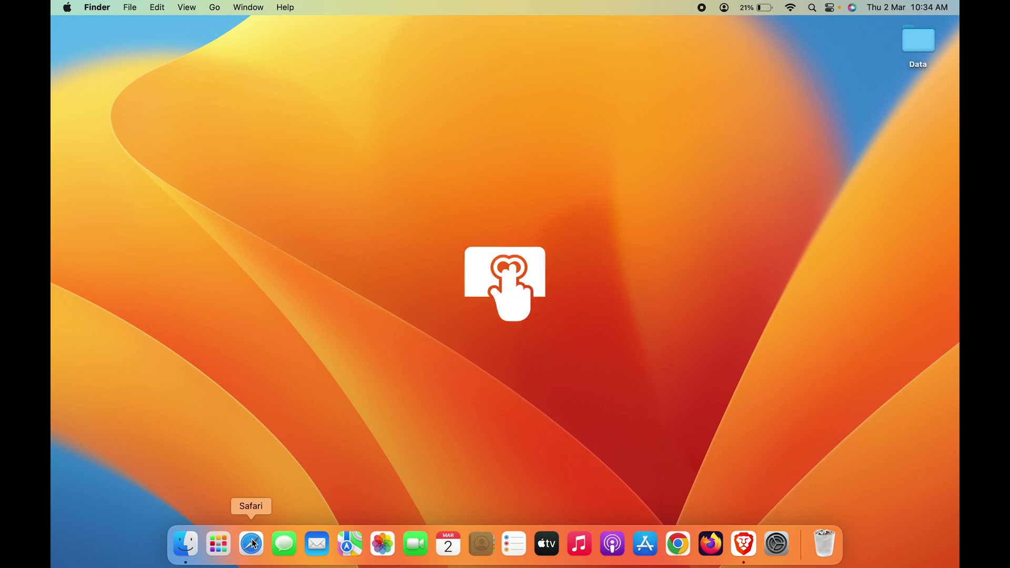
Step: Remove Safari via its Dock Options menu, then confirm in Launchpad it remains installed
right_click(253, 544)
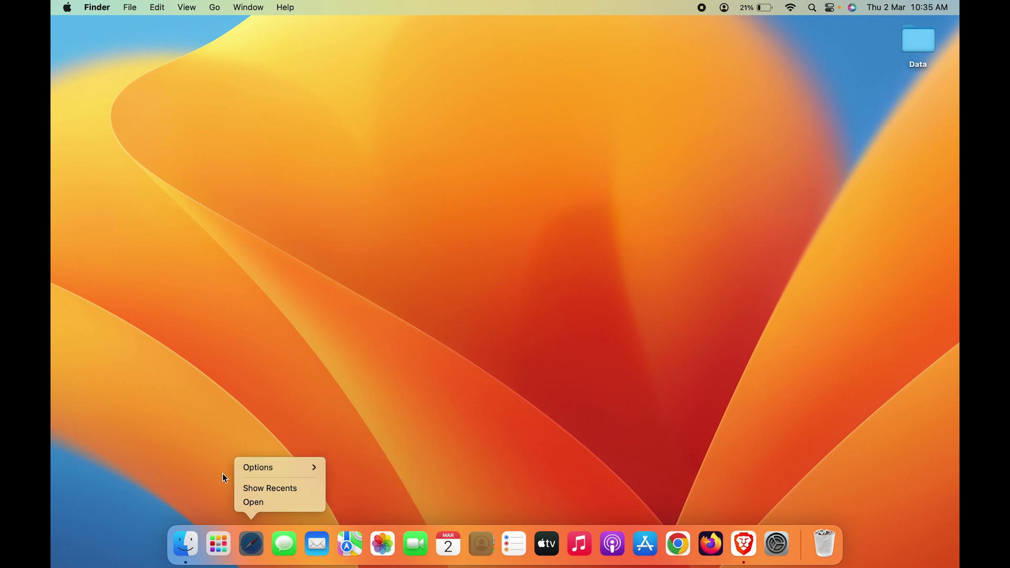
click(195, 461)
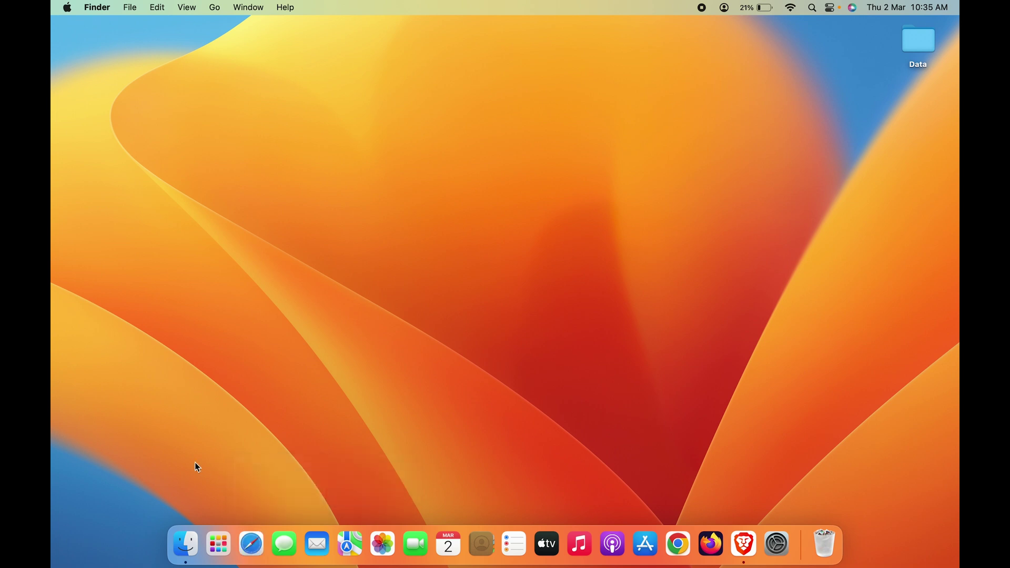
right_click(254, 548)
mouse_move(269, 466)
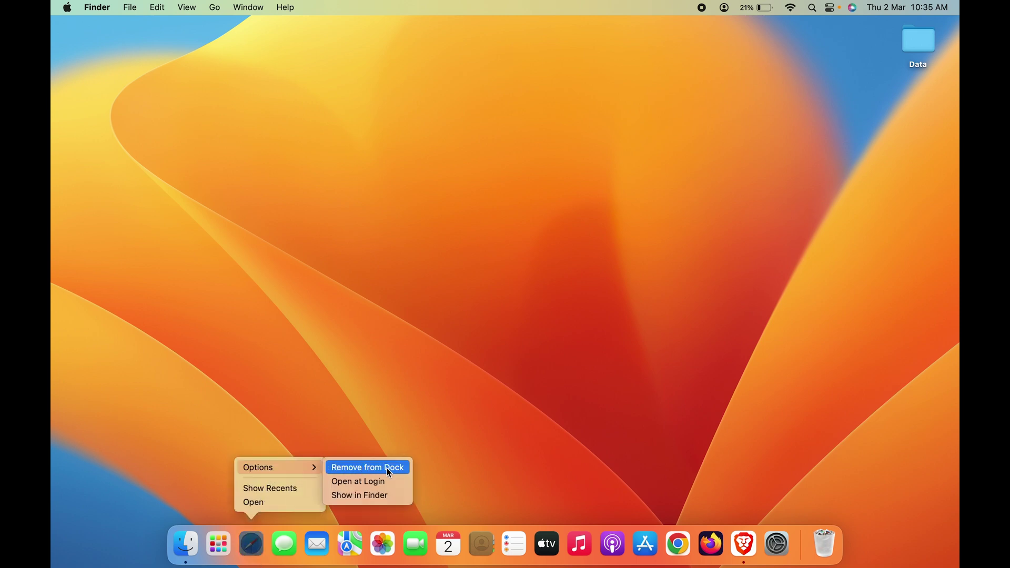
click(392, 469)
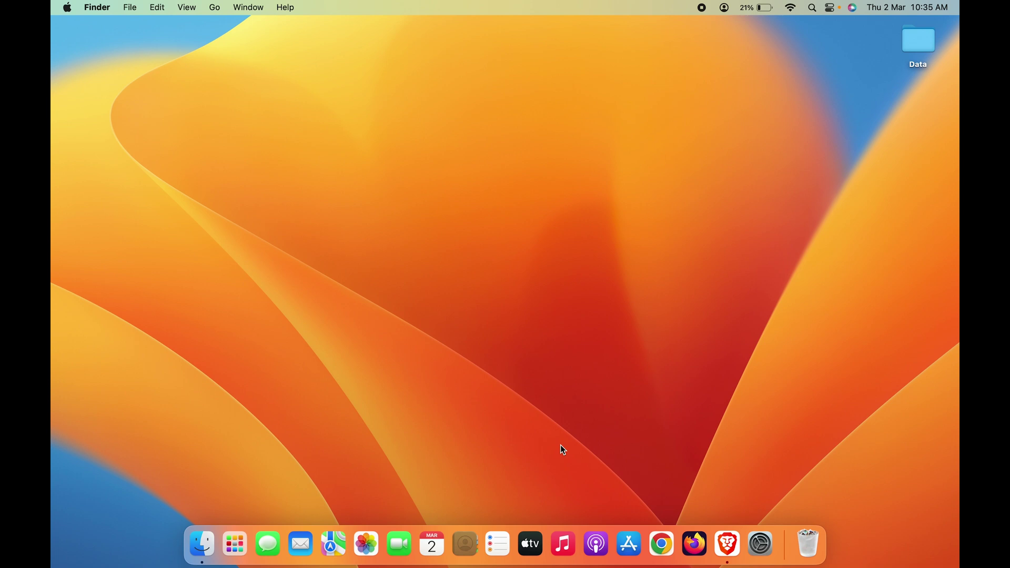
click(234, 543)
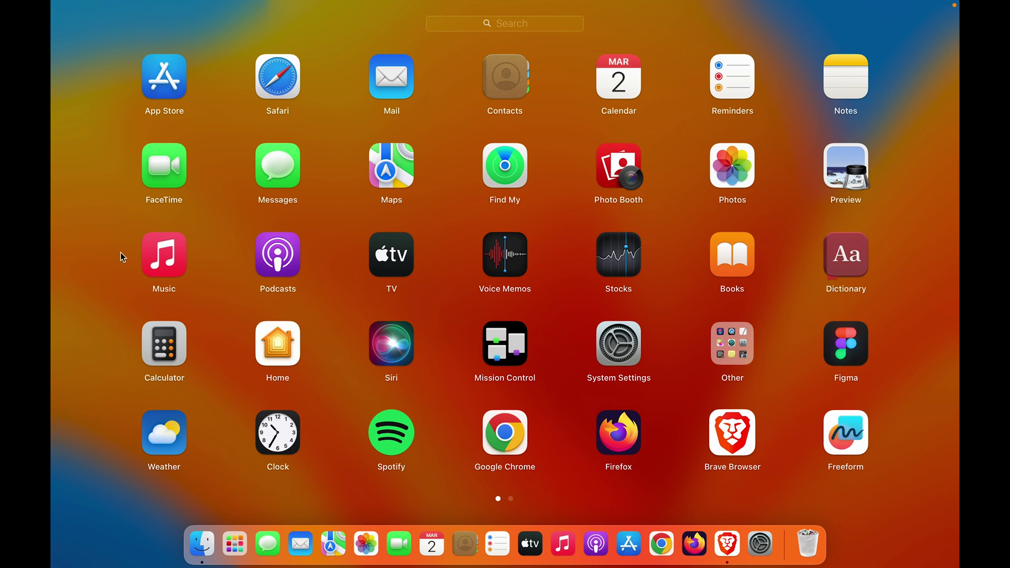
click(107, 260)
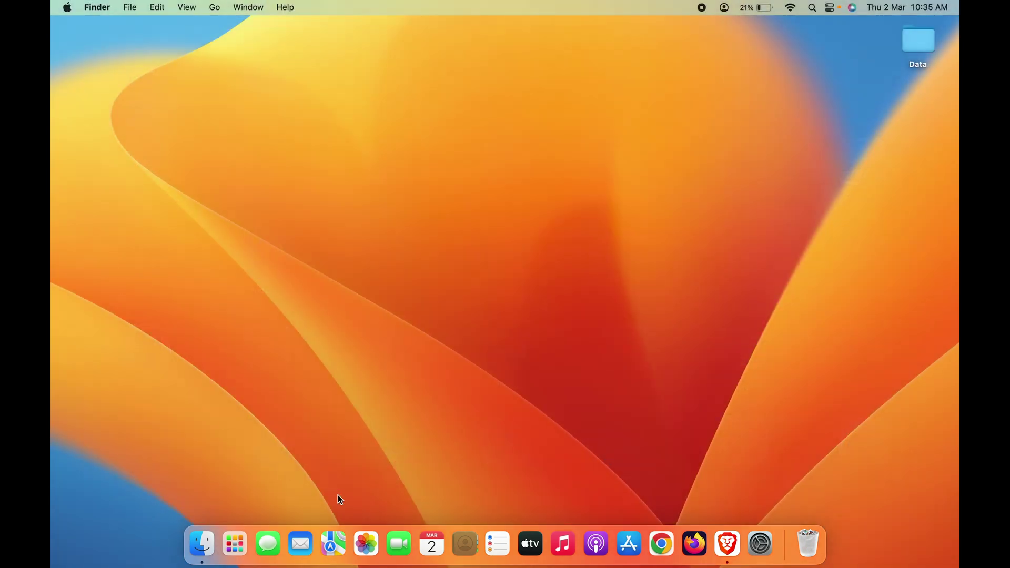